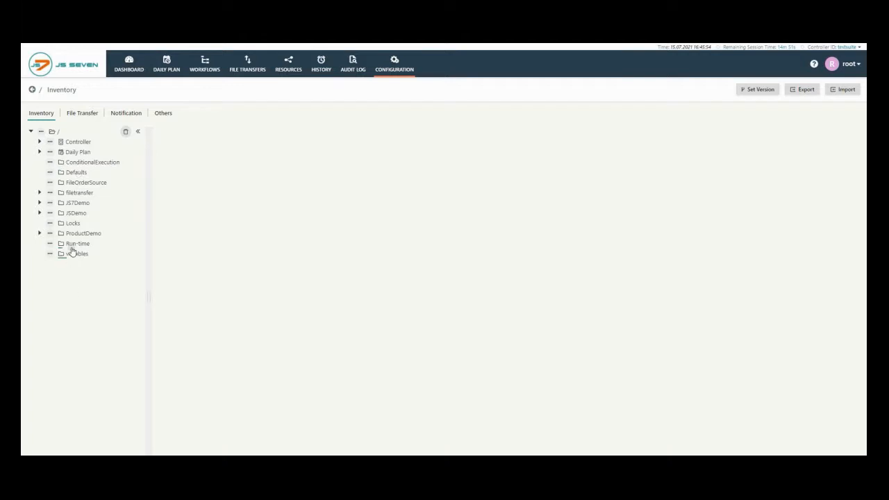
Step: Open the Runtime workflow in the Run-time folder and examine the properties of job1
left_click(73, 245)
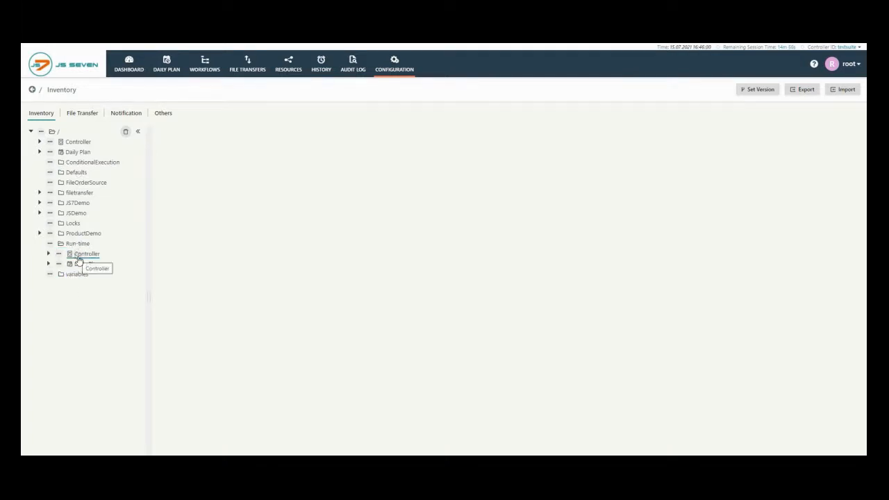
left_click(77, 255)
left_click(80, 265)
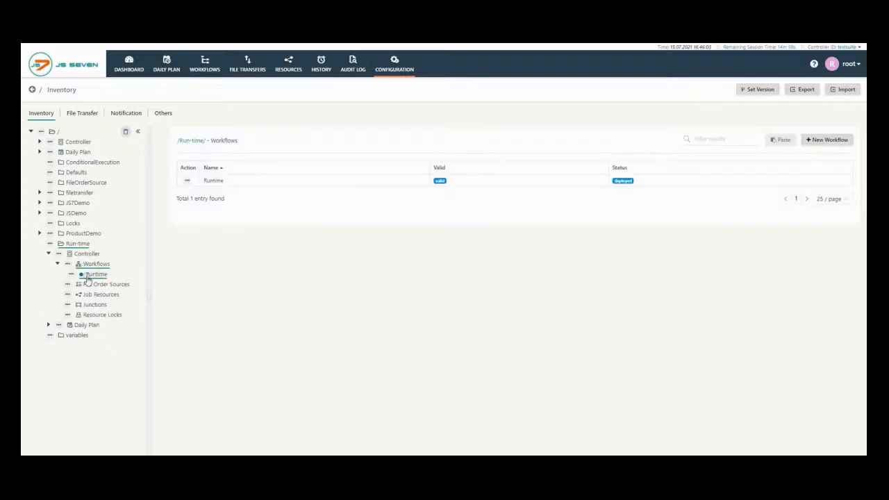
left_click(214, 182)
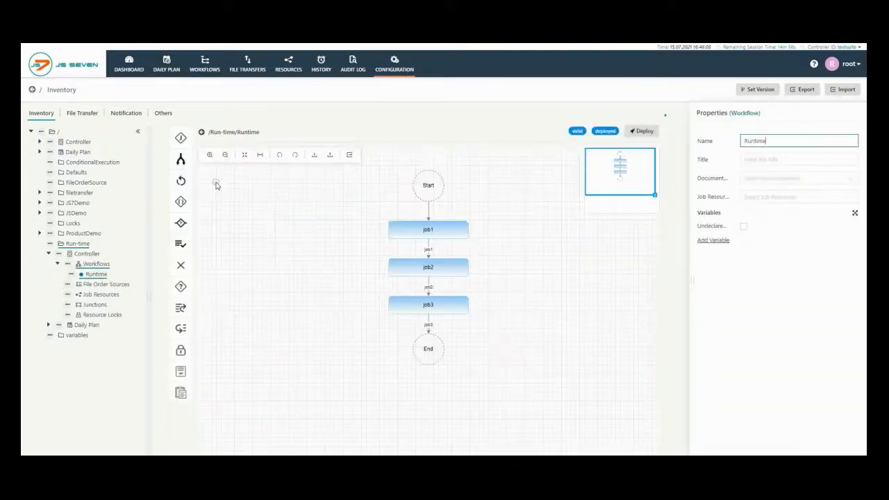
left_click(436, 229)
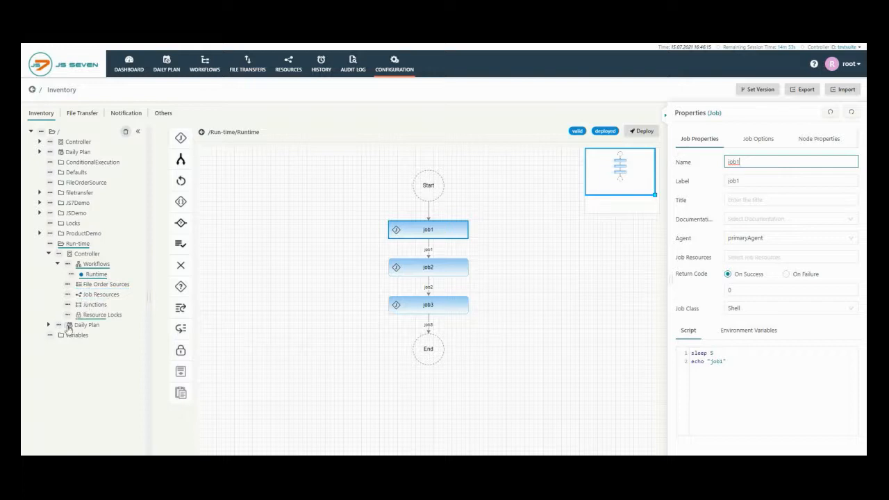
Step: Create a calendar named Dailycalendar in the Run-time folder's daily plan
left_click(48, 325)
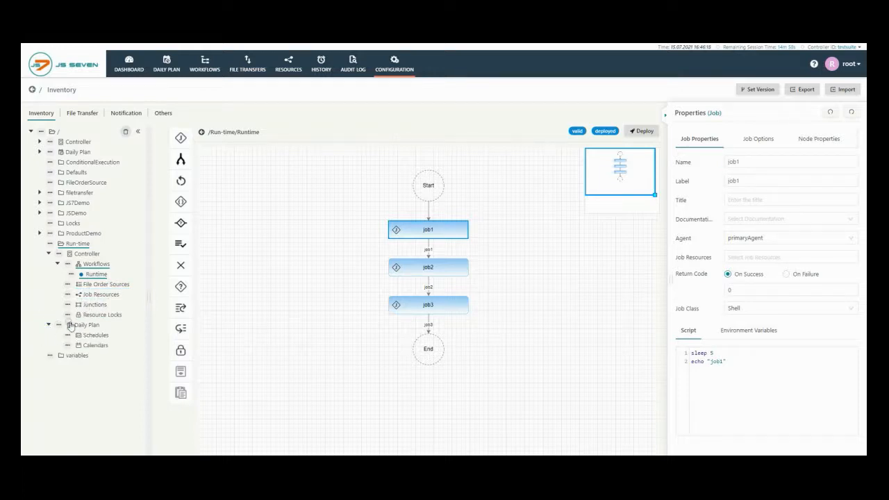
left_click(97, 346)
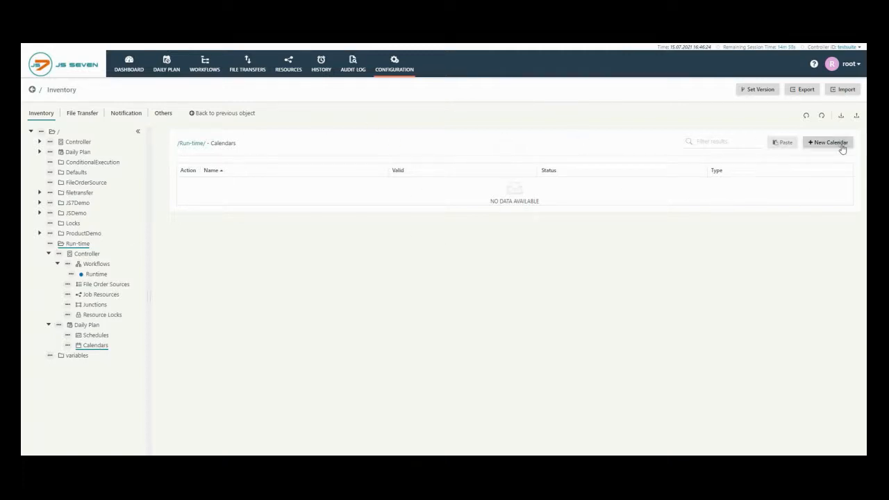
left_click(829, 143)
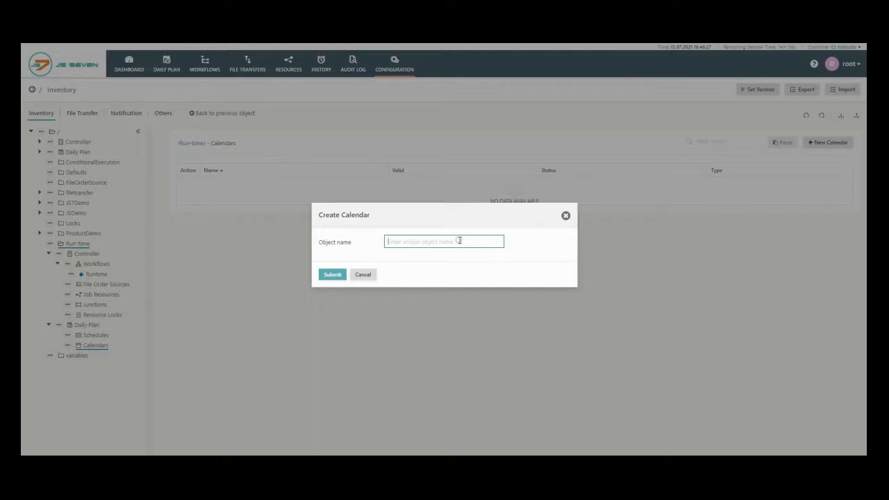
type("Dailycalendar")
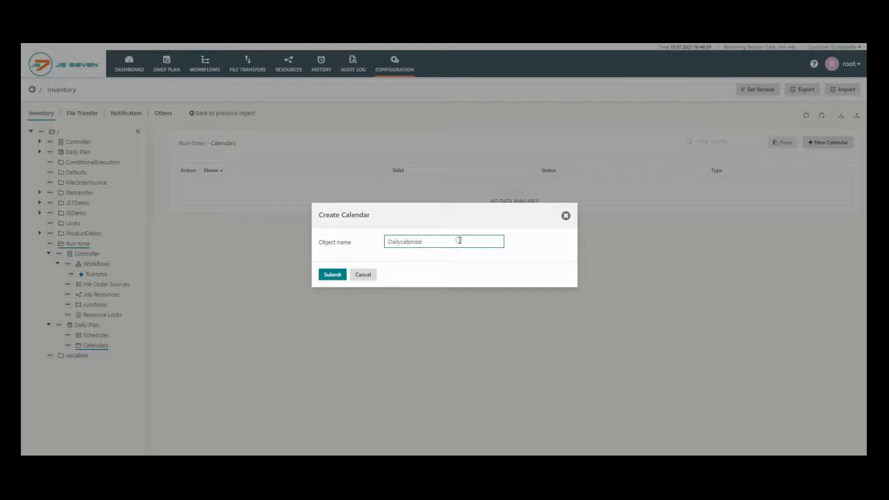
left_click(332, 275)
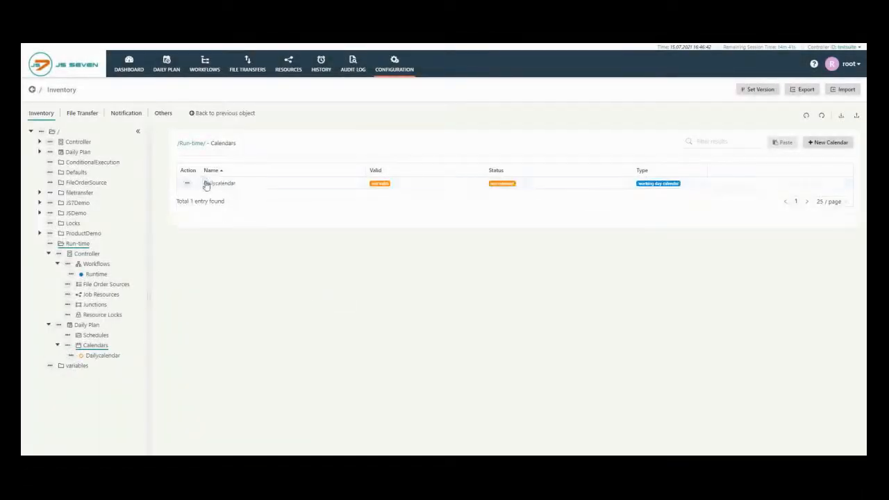
Step: Open Dailycalendar and set its validity from 01.07.2021 to 31.12.2021
left_click(213, 184)
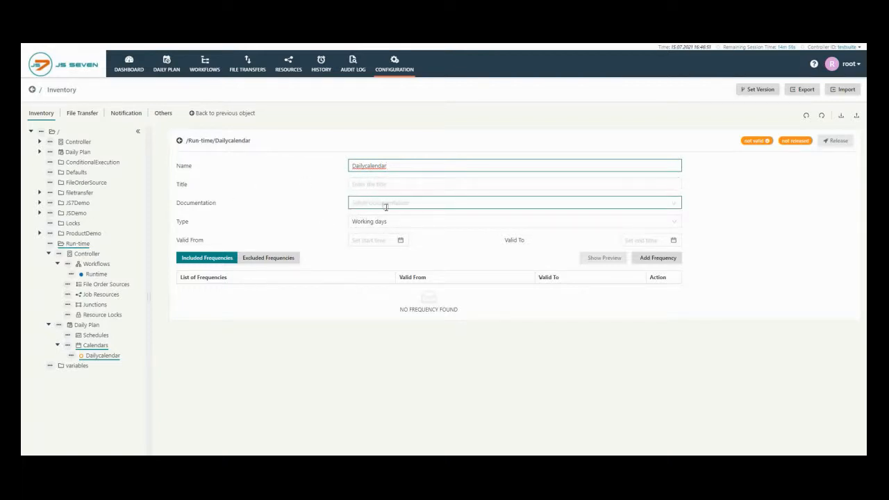
left_click(373, 240)
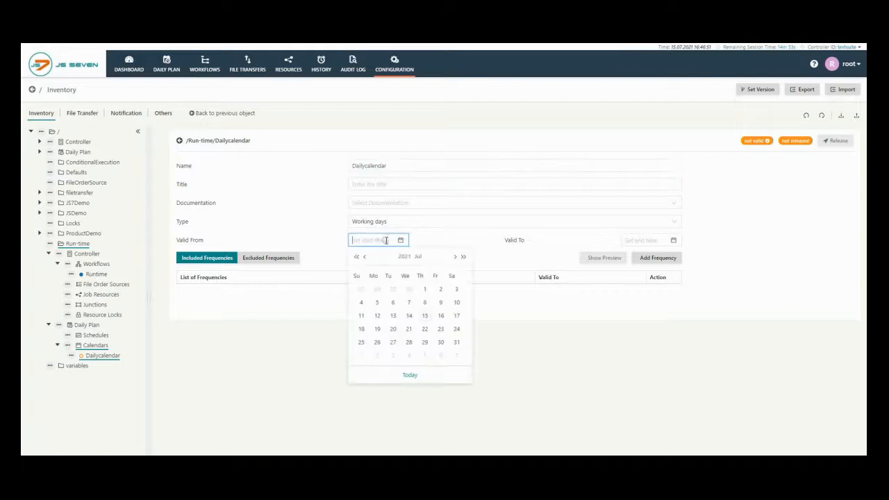
left_click(425, 291)
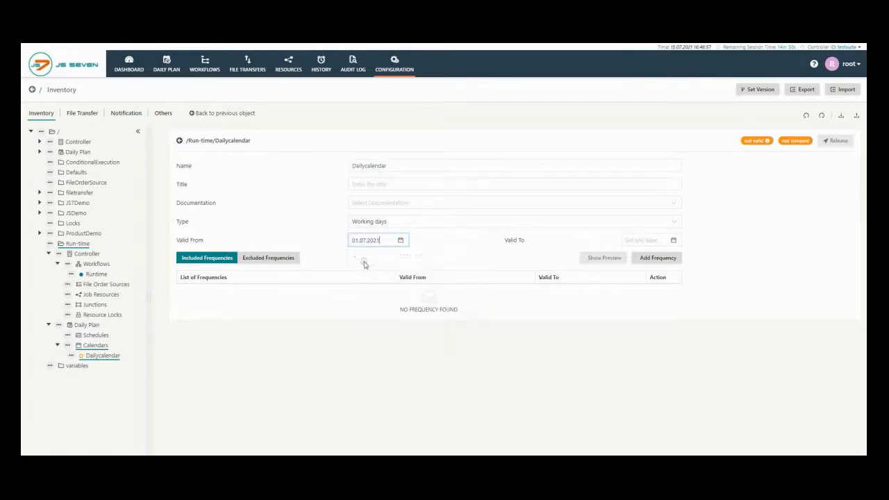
left_click(673, 241)
left_click(725, 258)
left_click(725, 257)
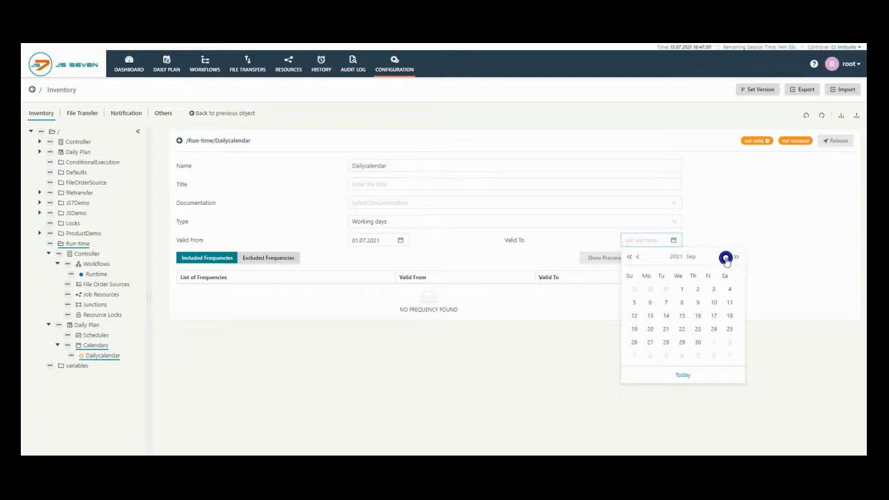
left_click(725, 258)
left_click(725, 257)
left_click(725, 257)
left_click(713, 342)
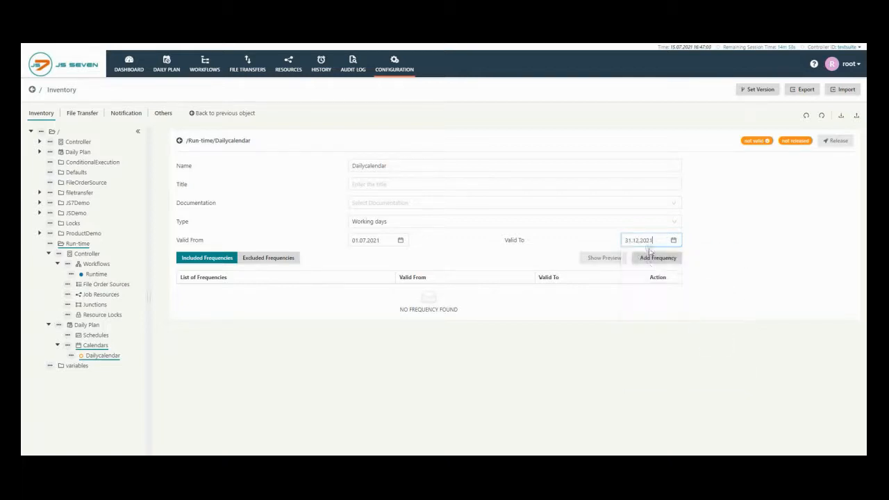
Step: Add an Every Day weekdays frequency valid from 01.07.2021 to 31.12.2021 to Dailycalendar, and release the calendar
left_click(652, 257)
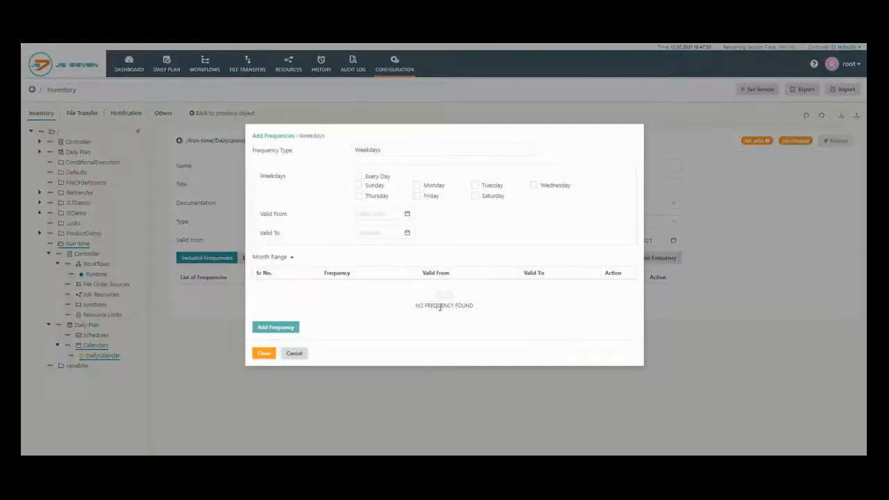
left_click(358, 177)
left_click(407, 213)
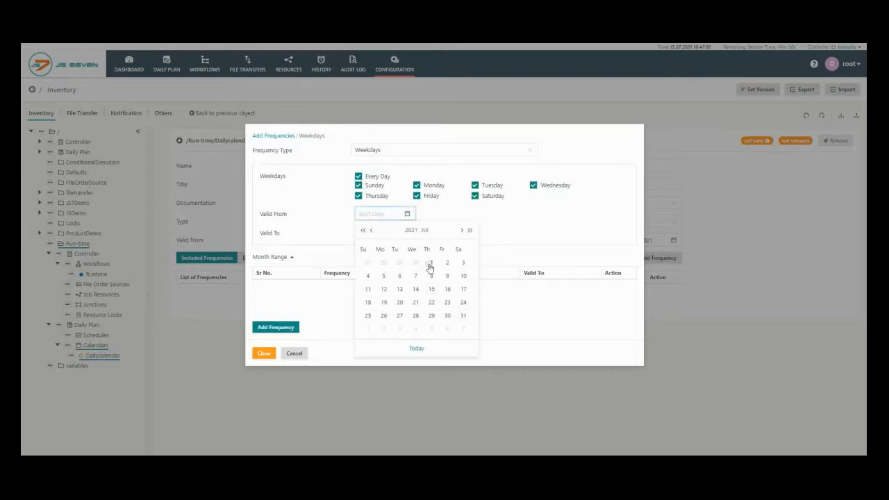
left_click(430, 266)
left_click(407, 232)
left_click(460, 249)
left_click(460, 249)
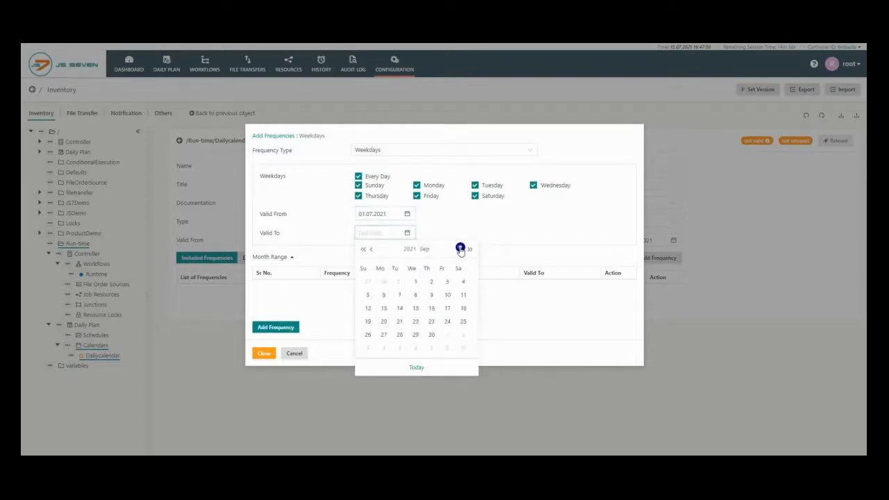
left_click(460, 248)
left_click(460, 249)
left_click(460, 248)
left_click(447, 334)
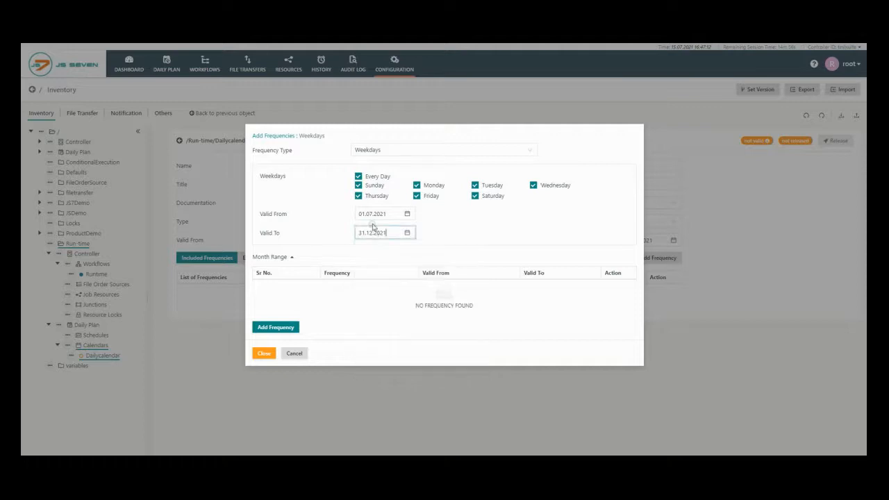
left_click(263, 328)
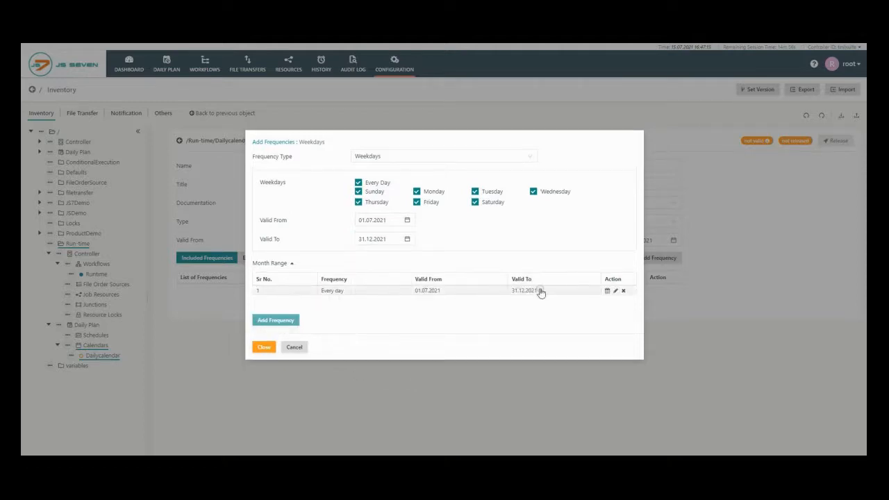
left_click(263, 346)
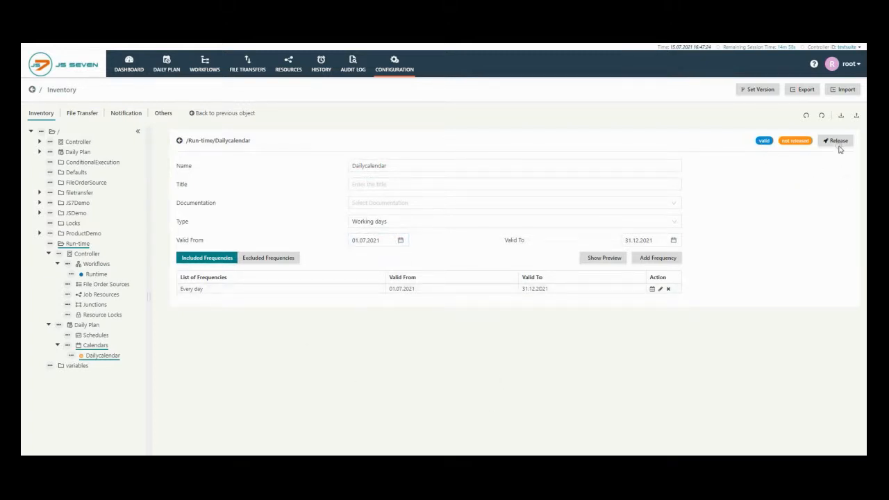
left_click(834, 142)
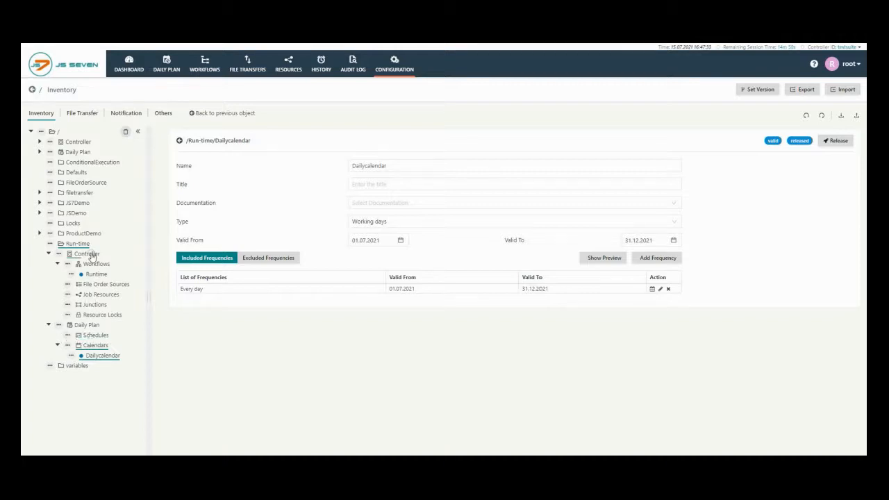
Step: Create a schedule named dailyschedule in the Run-time folder's daily plan
left_click(95, 335)
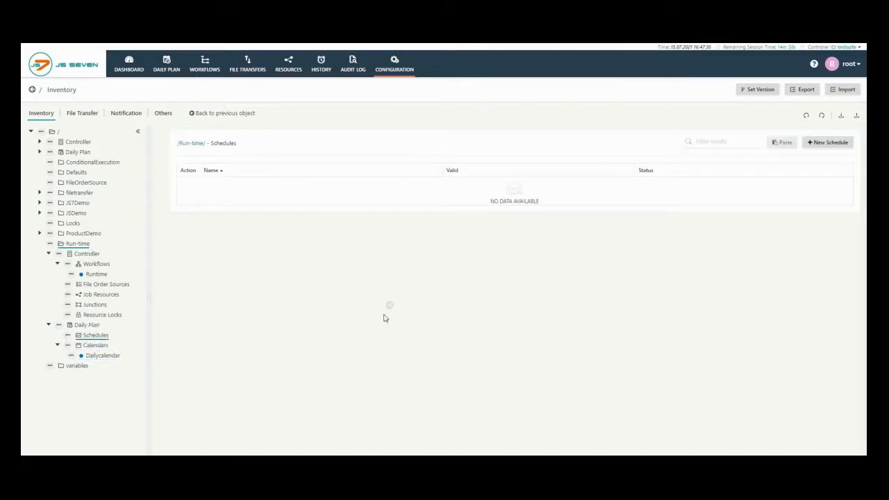
left_click(816, 143)
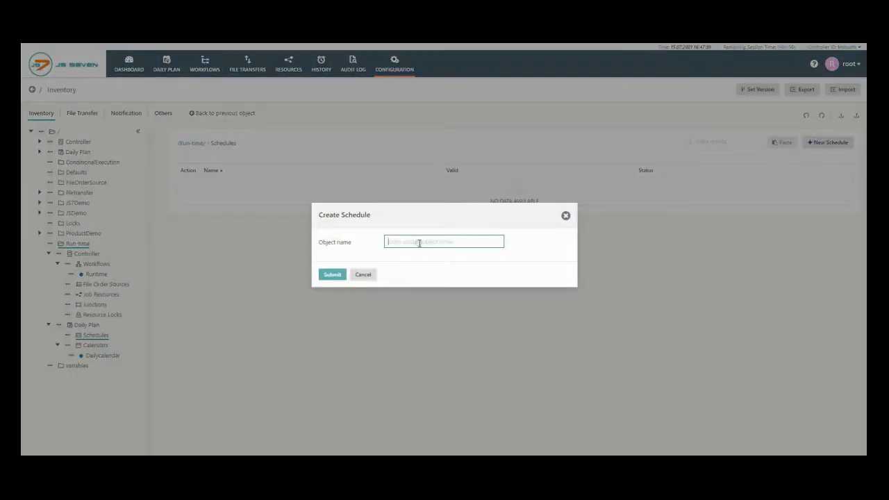
type("dailyschedule")
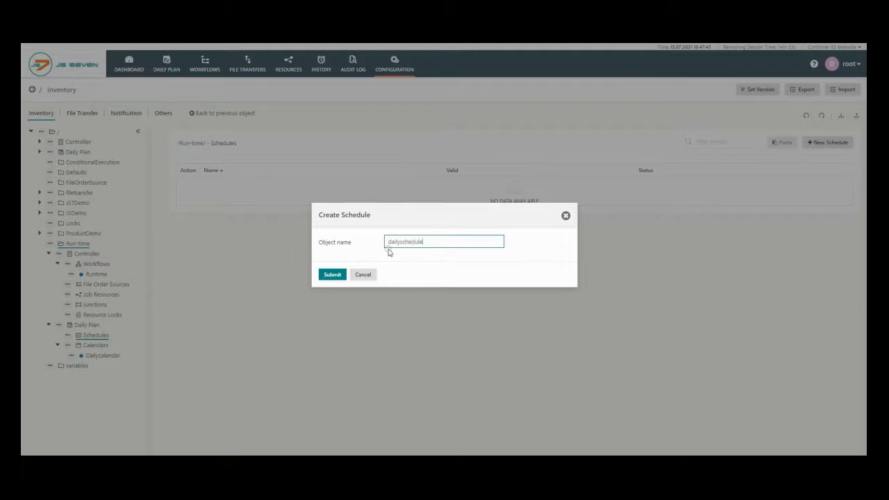
left_click(321, 277)
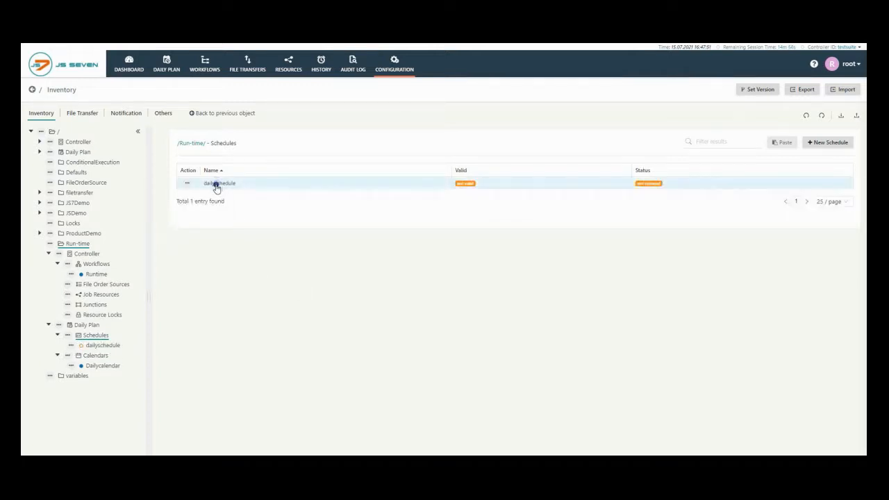
Step: Open dailyschedule and assign it the Runtime workflow from the Run-time folder
left_click(215, 185)
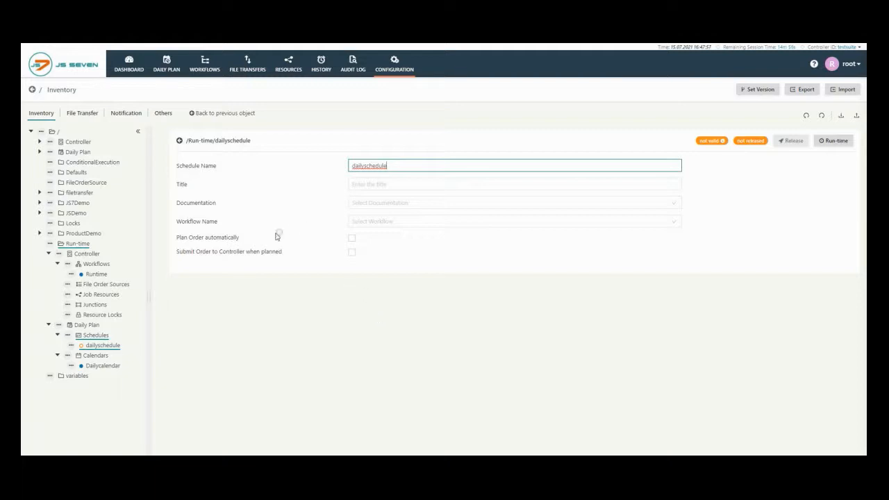
left_click(672, 221)
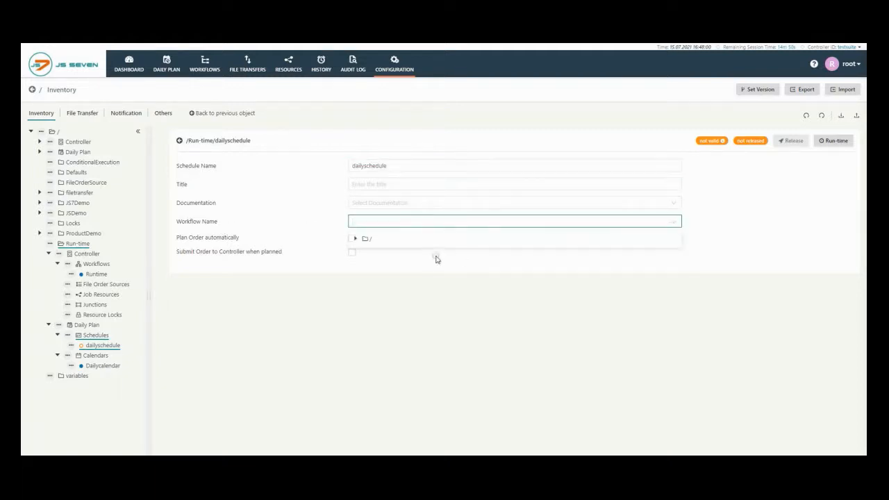
left_click(355, 239)
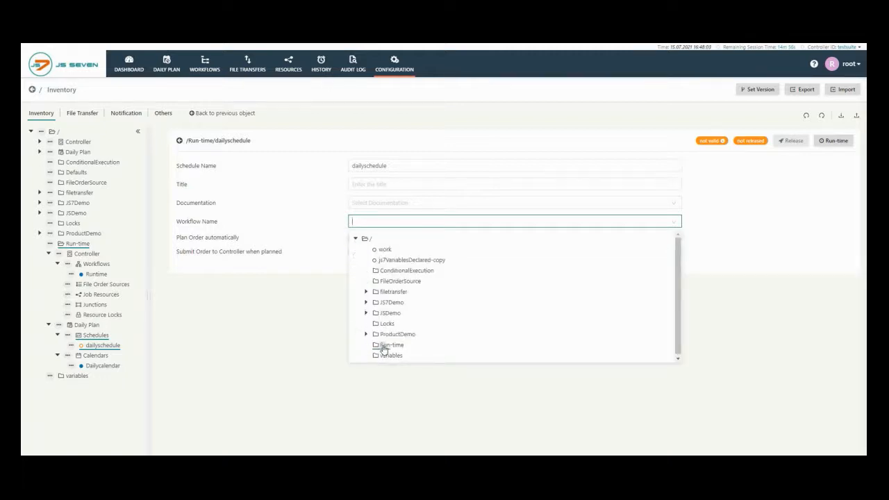
left_click(383, 345)
scroll(416, 347, "down", 1)
left_click(406, 344)
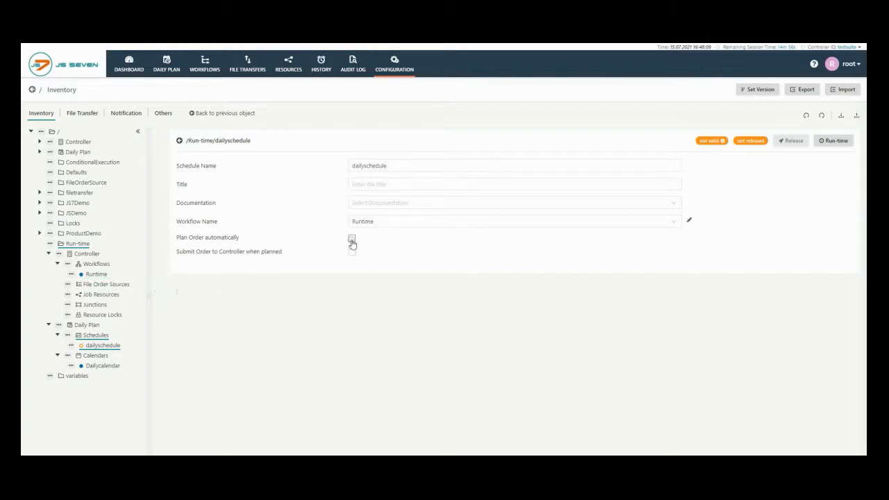
Step: Enable automatic order planning and submission of the order to the controller when planned for dailyschedule
left_click(352, 238)
left_click(351, 252)
left_click(373, 221)
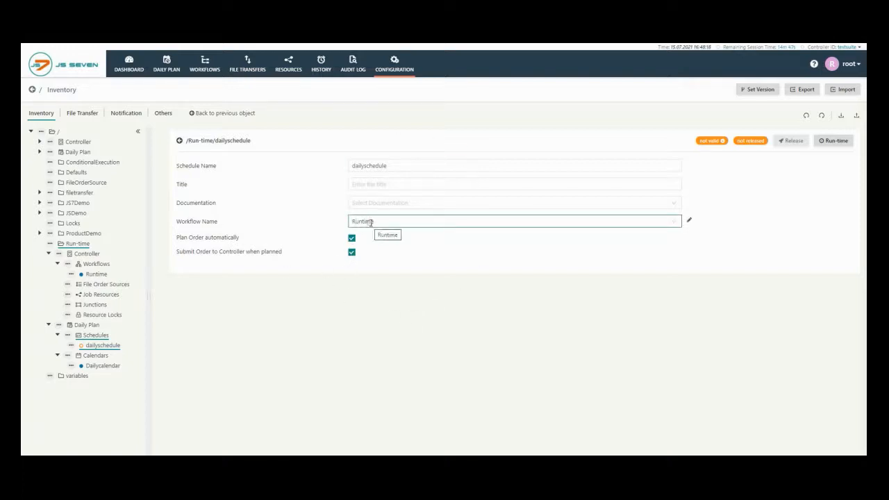
left_click(386, 234)
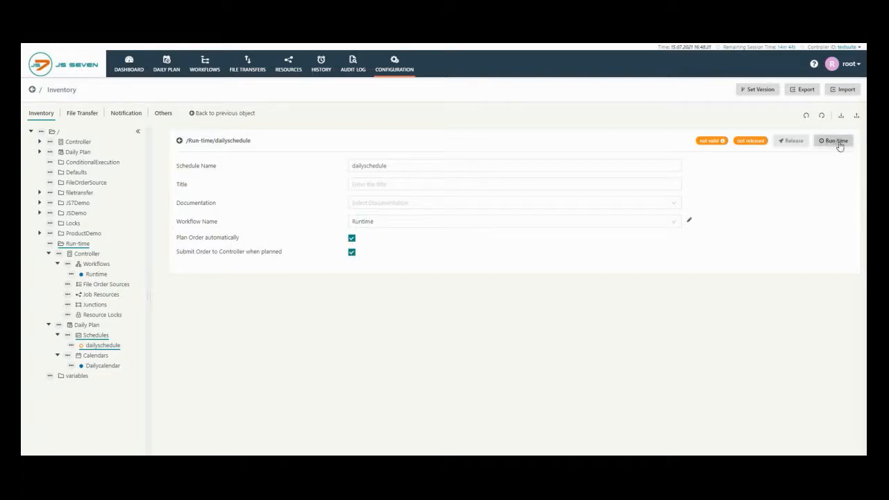
Step: Assign Dailycalendar from the Run-time folder as the working day calendar in the schedule's run-time
left_click(836, 141)
left_click(592, 97)
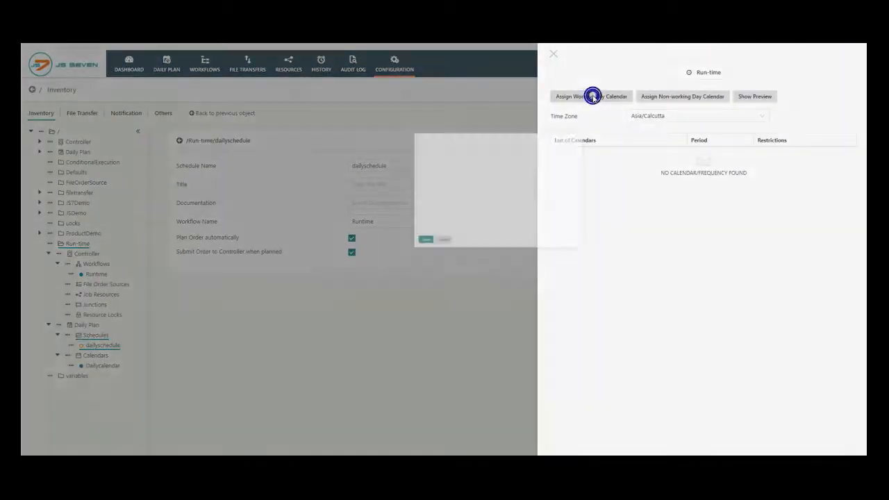
left_click(351, 212)
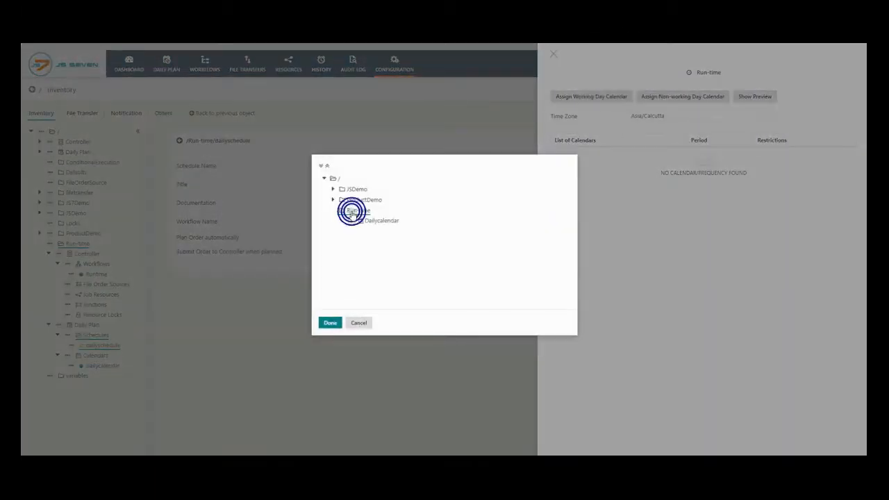
left_click(366, 221)
left_click(352, 221)
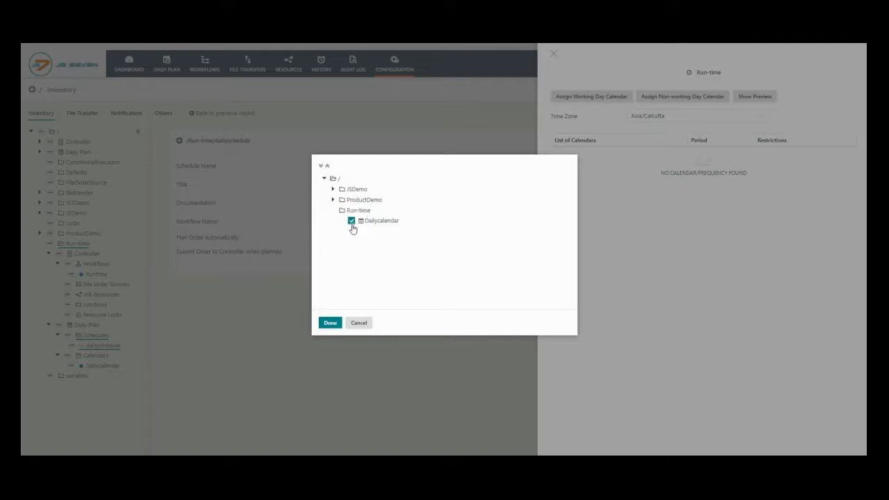
left_click(329, 322)
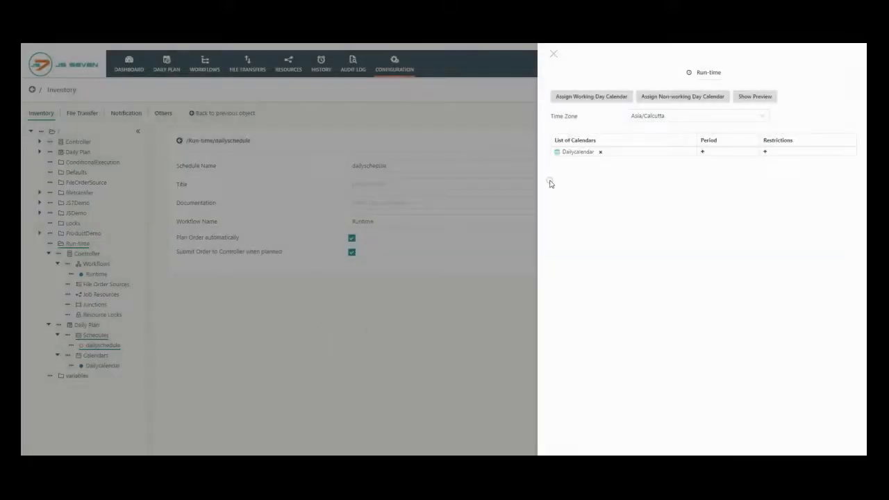
Step: Add a period to Dailycalendar in the run-time with the Repeat interval and a repeat time of 02:00:00
left_click(702, 151)
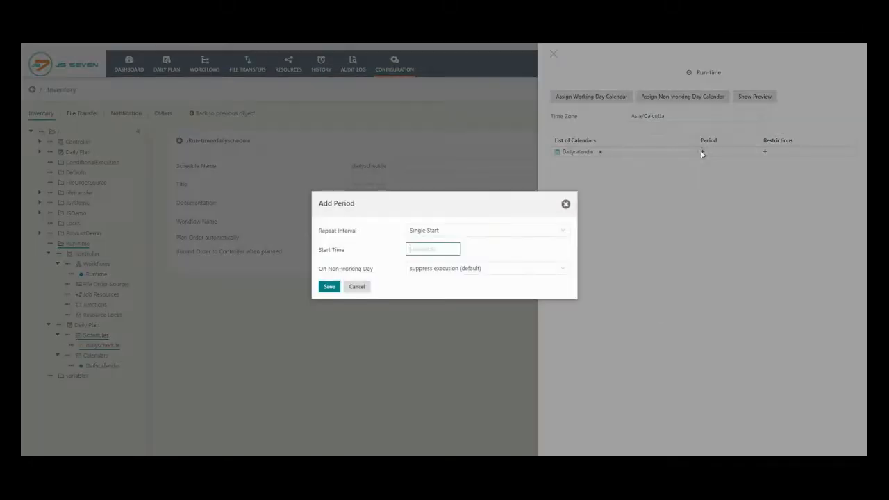
left_click(435, 232)
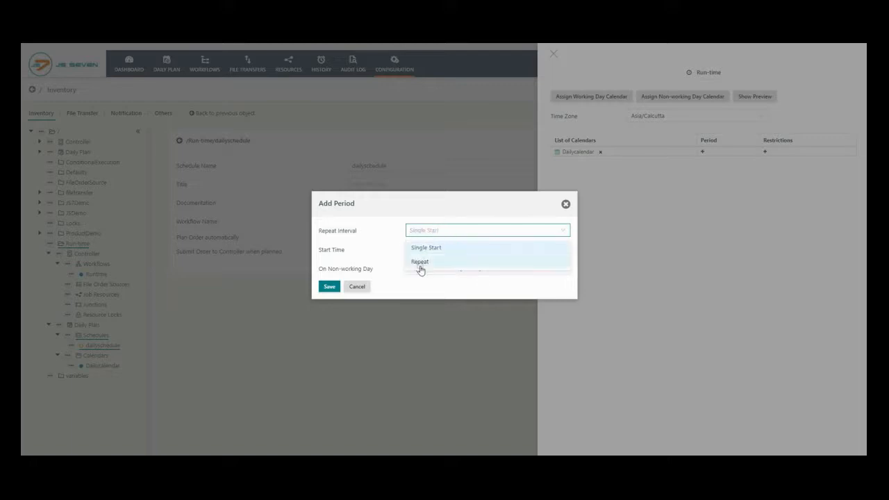
left_click(420, 263)
left_click(417, 241)
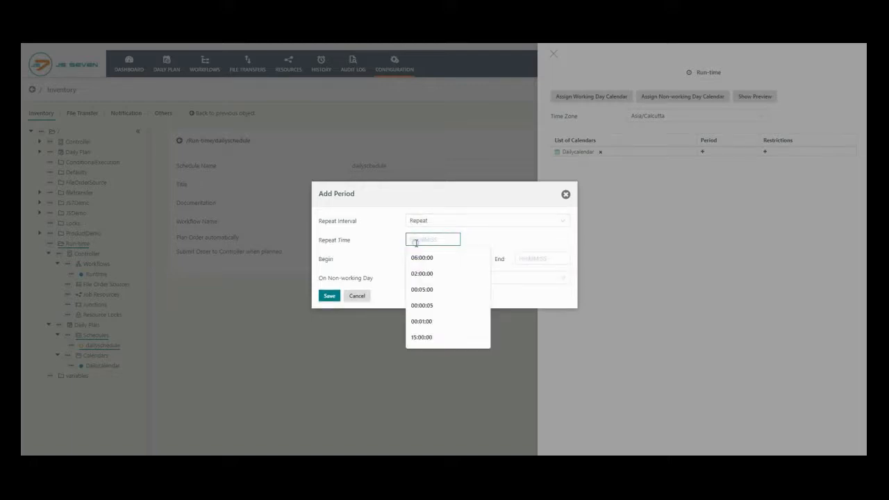
left_click(418, 274)
Step: Set the period to begin at 10:00:00 and end at 19:00:00, and save it
left_click(414, 256)
type("10:00:00")
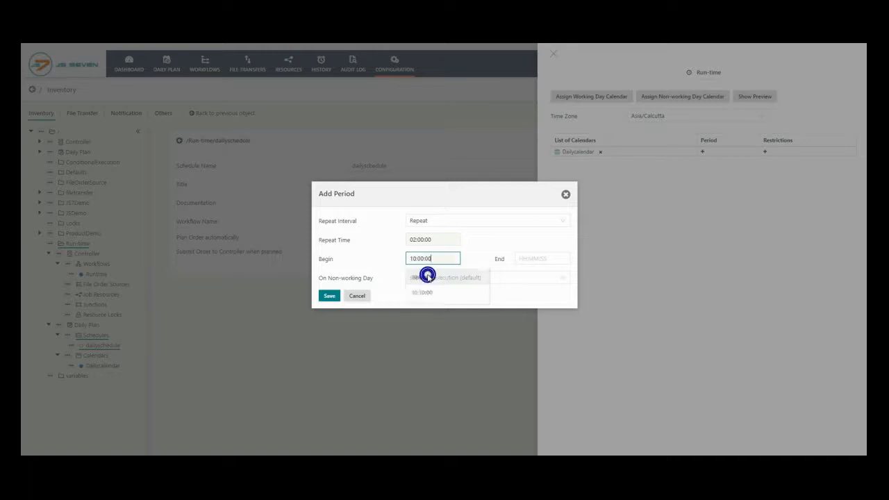
left_click(421, 276)
left_click(522, 258)
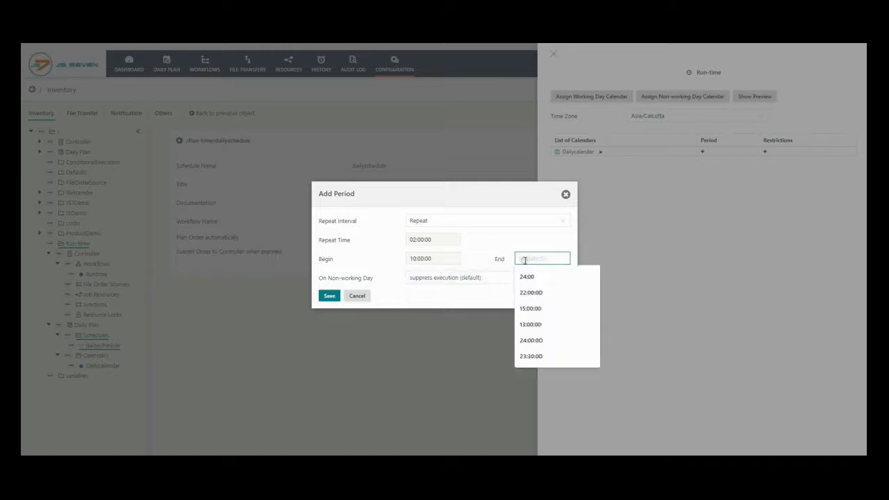
type("1")
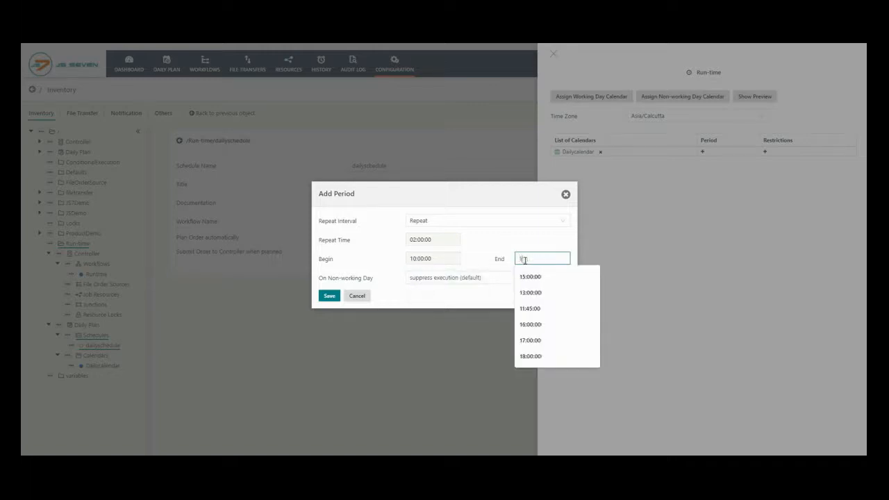
type("9:00:00")
left_click(531, 276)
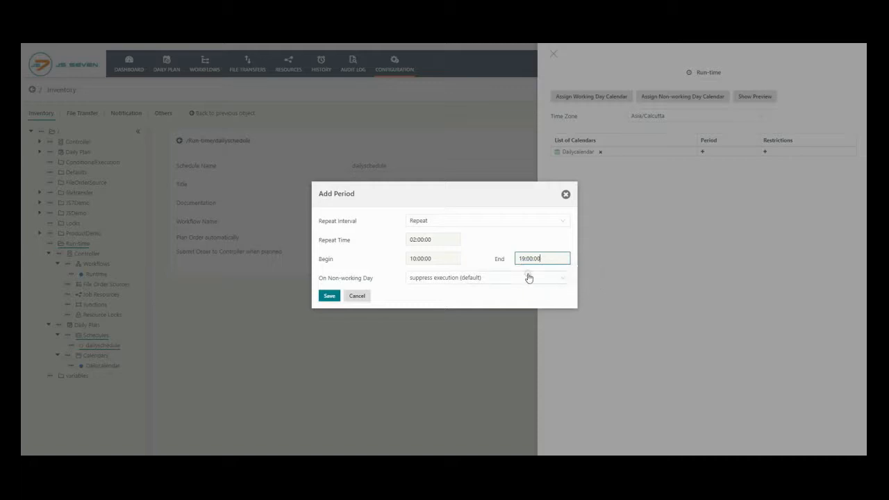
left_click(323, 297)
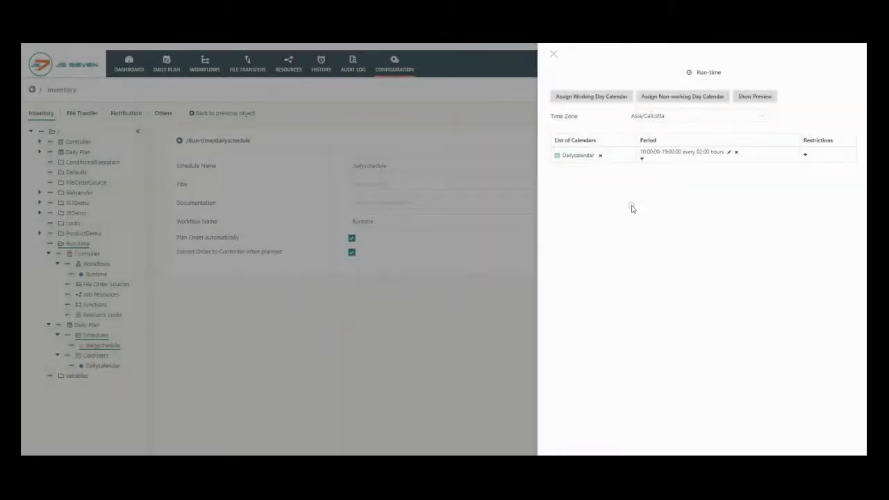
Step: Leave the run-time settings and release dailyschedule
left_click(553, 54)
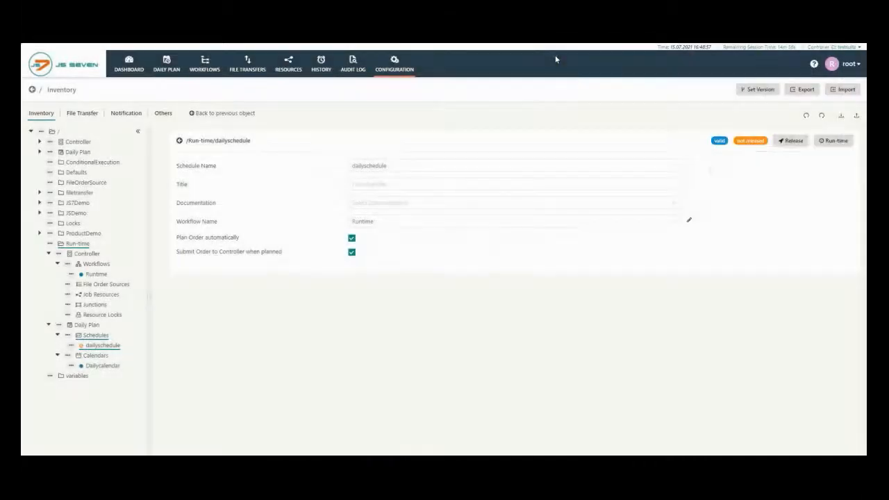
left_click(798, 142)
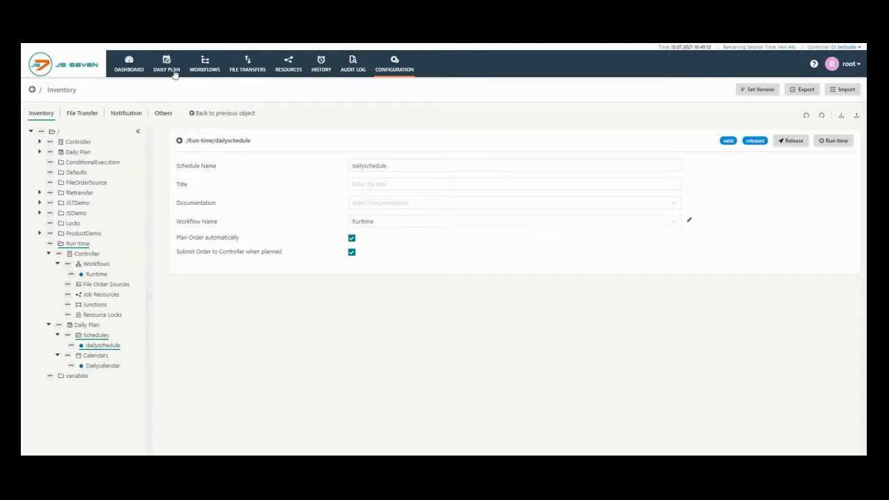
Step: Start creating a daily plan for the date range 21.07.2021 to 31.07.2021
left_click(171, 73)
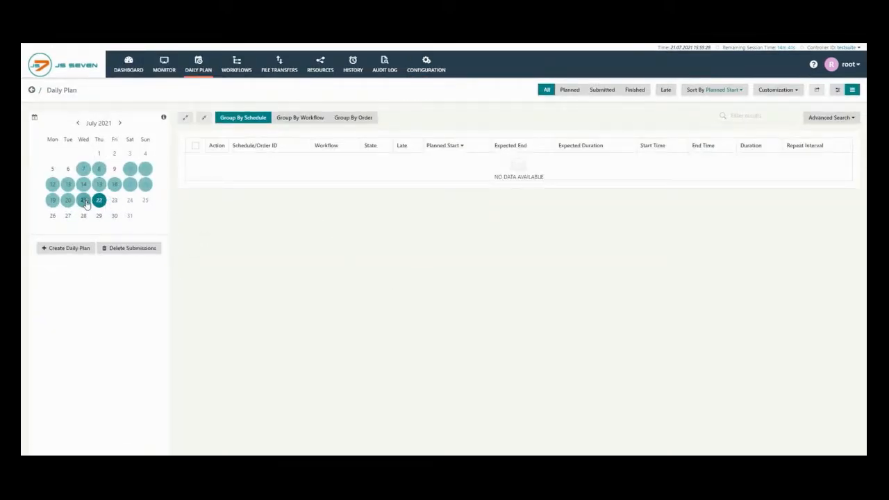
left_click_drag(84, 202, 135, 218)
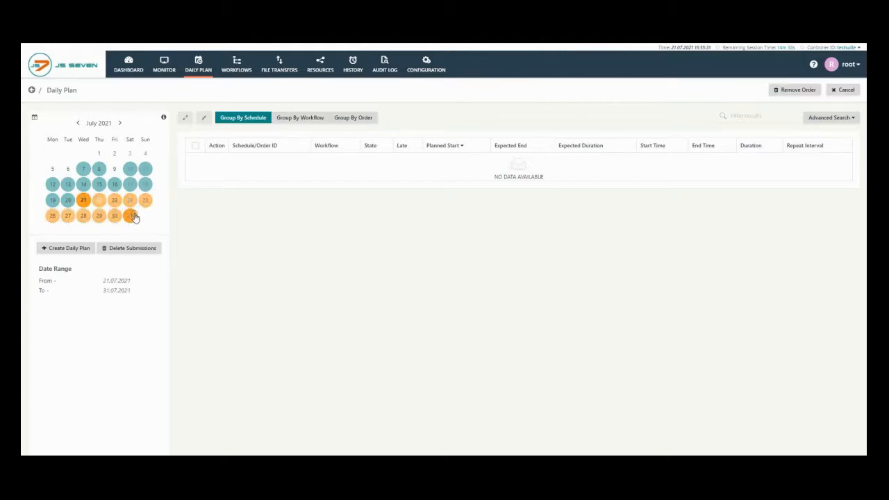
left_click(63, 248)
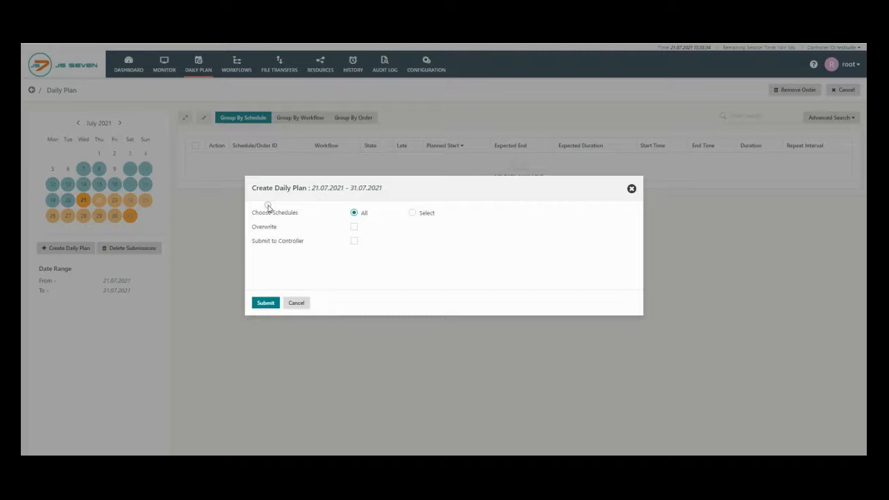
Step: Limit the daily plan to selected schedules, choosing dailyschedule and the Runtime workflow from the Run-time folder
left_click(414, 211)
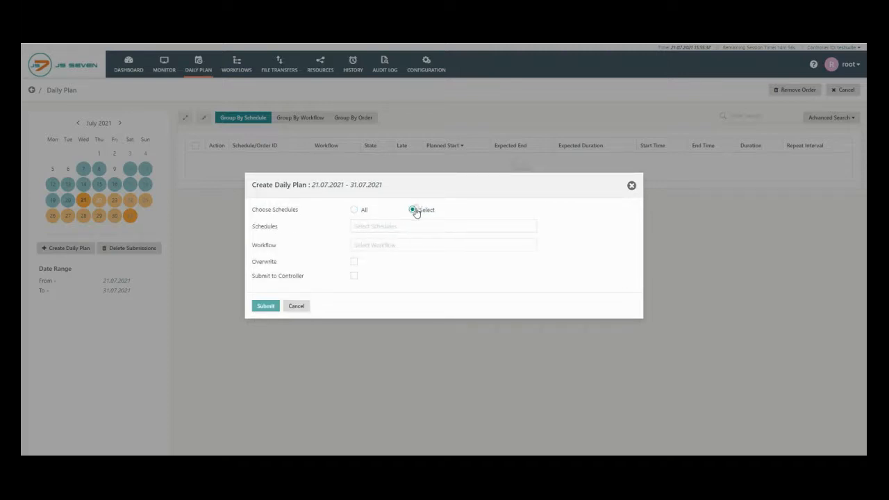
left_click(368, 230)
left_click(382, 274)
left_click(406, 285)
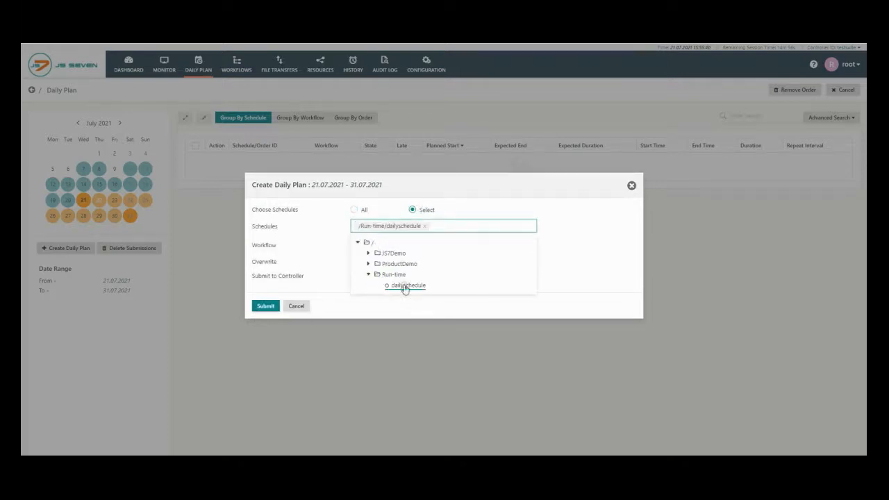
left_click(359, 245)
left_click(365, 261)
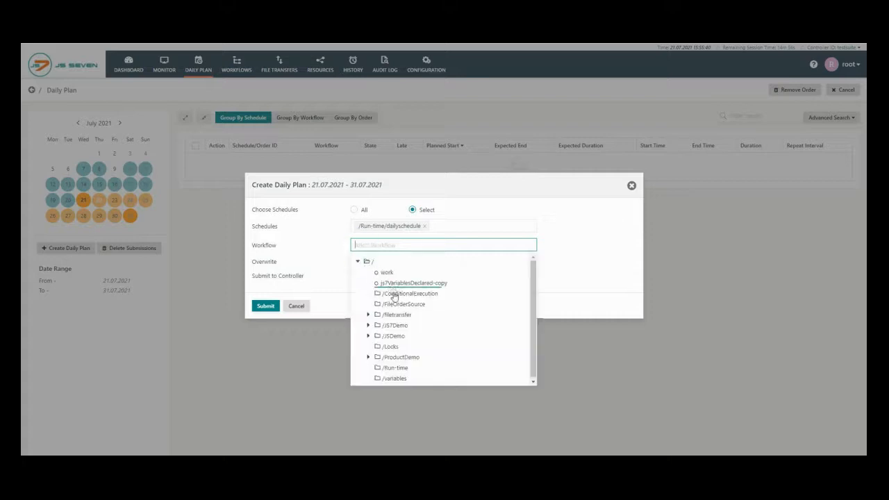
left_click(395, 367)
left_click(401, 379)
left_click(353, 251)
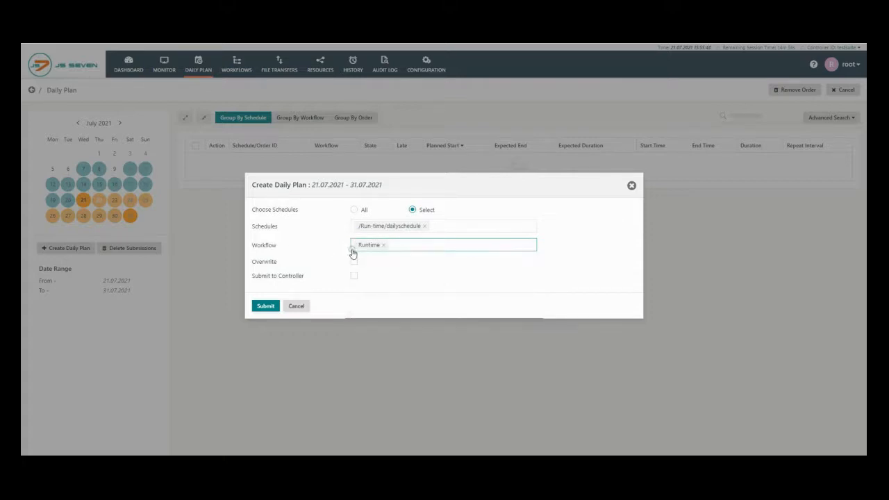
Step: Enable overwriting and submission to the controller for the daily plan, and submit it
left_click(350, 259)
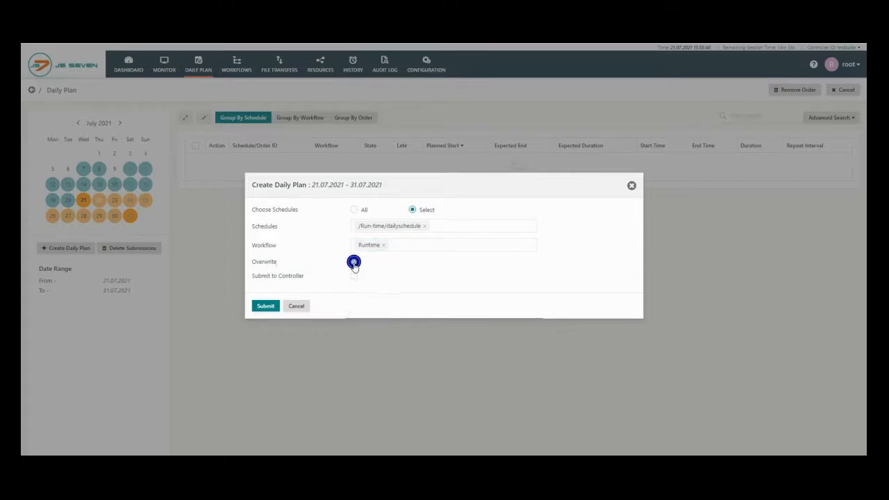
left_click(352, 276)
left_click(258, 308)
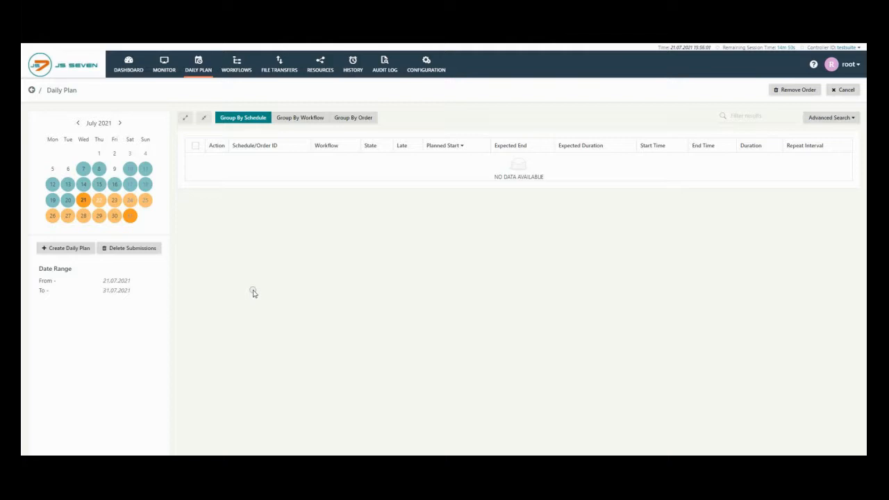
Step: Check the planned orders in the daily plan for 22, 24 and 25 July 2021
left_click(99, 201)
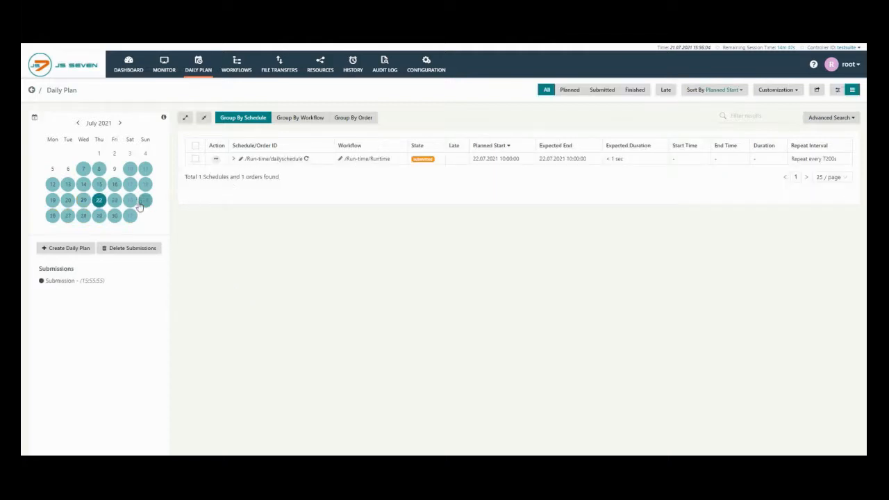
left_click(132, 200)
left_click(145, 200)
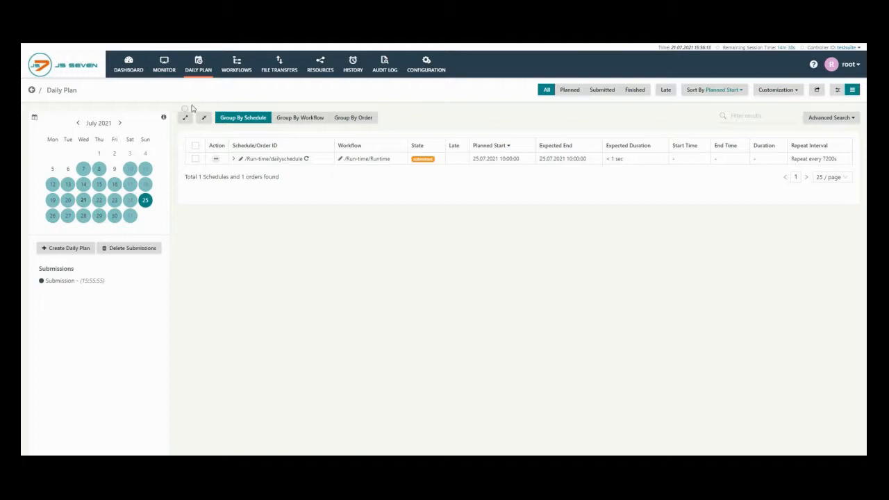
Step: Examine the pending order and the order history of the Runtime workflow in the Run-time folder
left_click(237, 66)
left_click(66, 212)
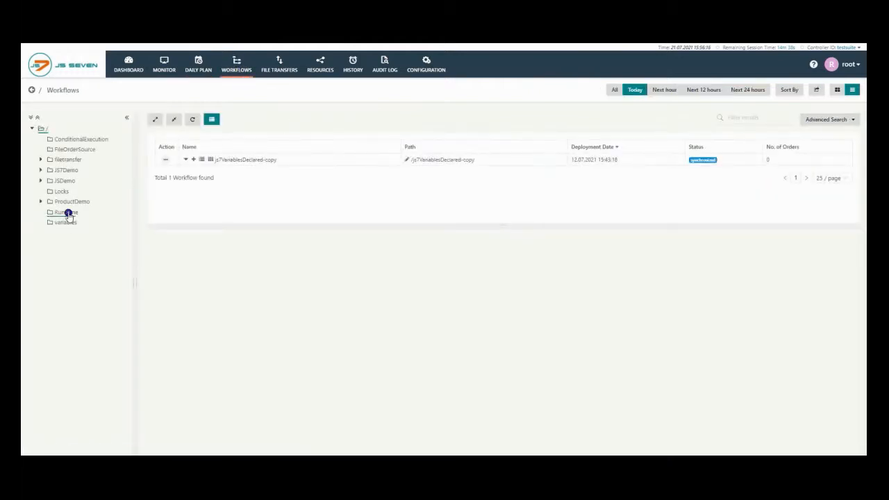
left_click(185, 160)
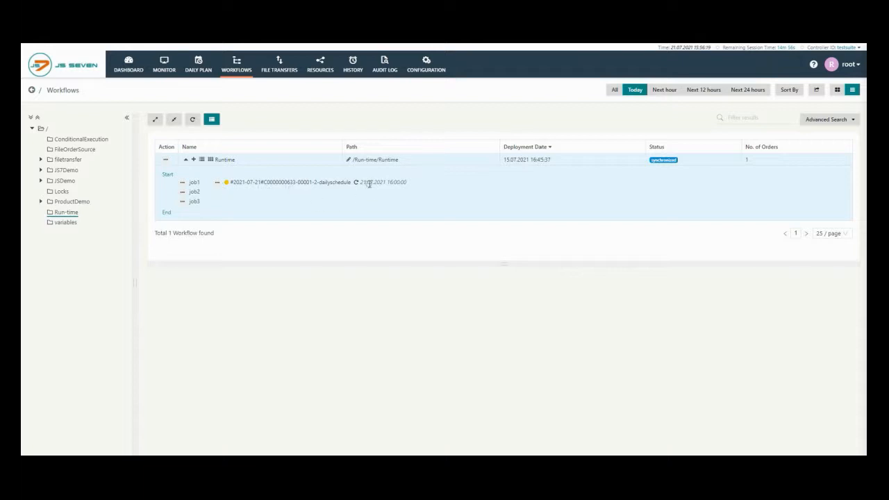
mouse_move(361, 184)
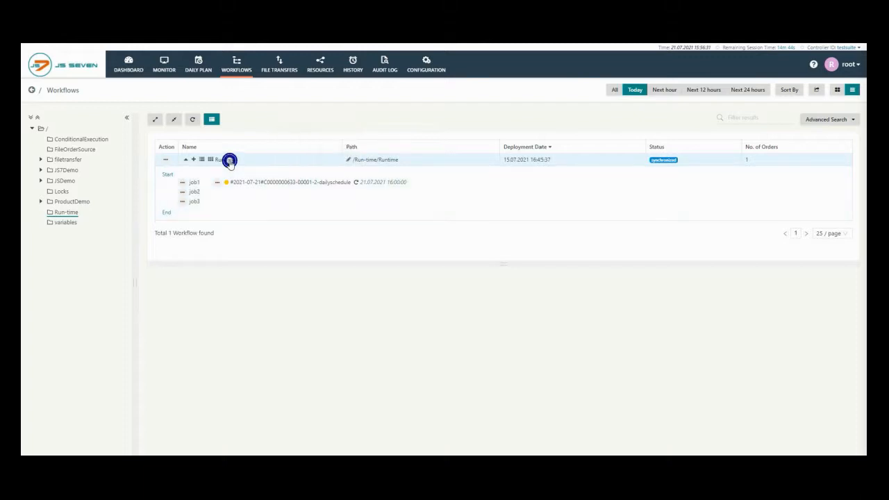
left_click(228, 159)
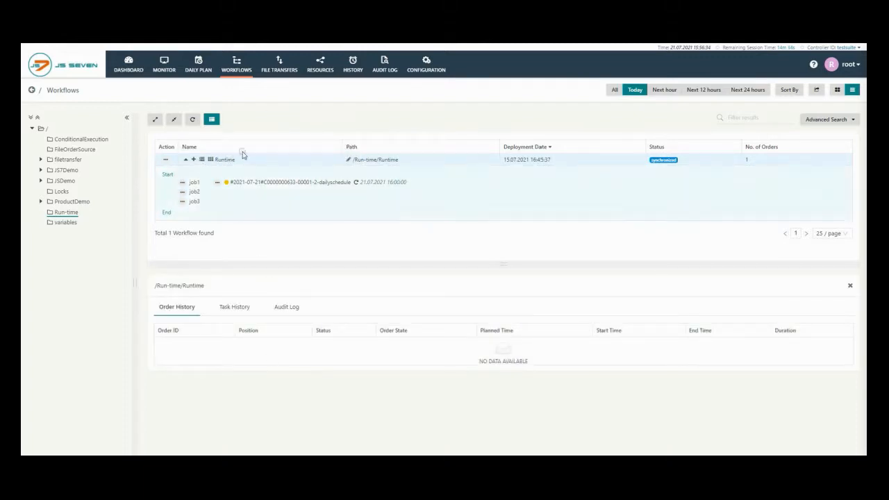